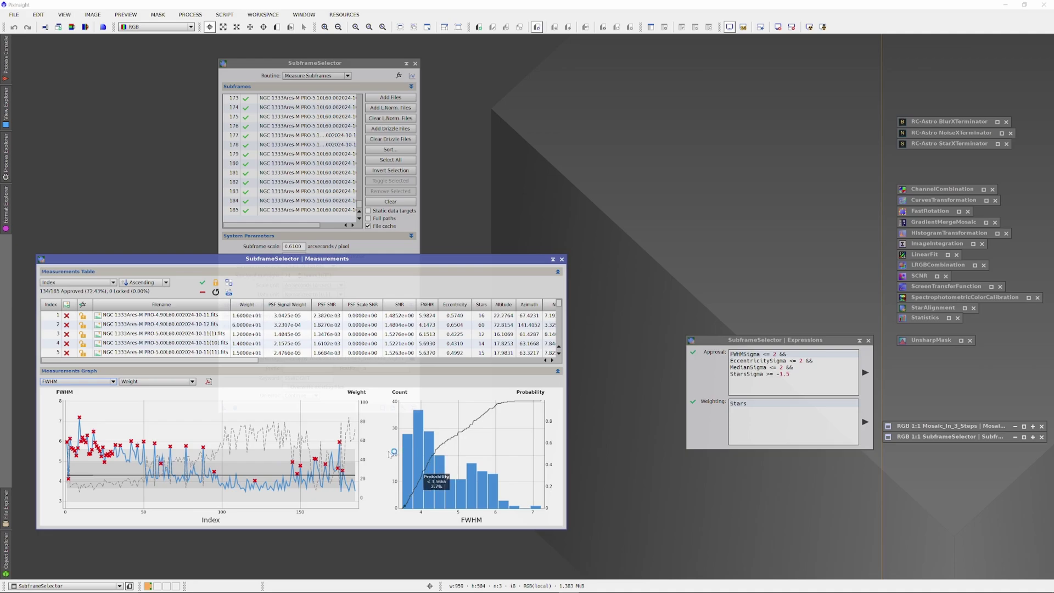
# Graph Eccentricity, then Median, then Stars, and switch the routine to Output Subframes.
pyautogui.moveTo(354, 431)
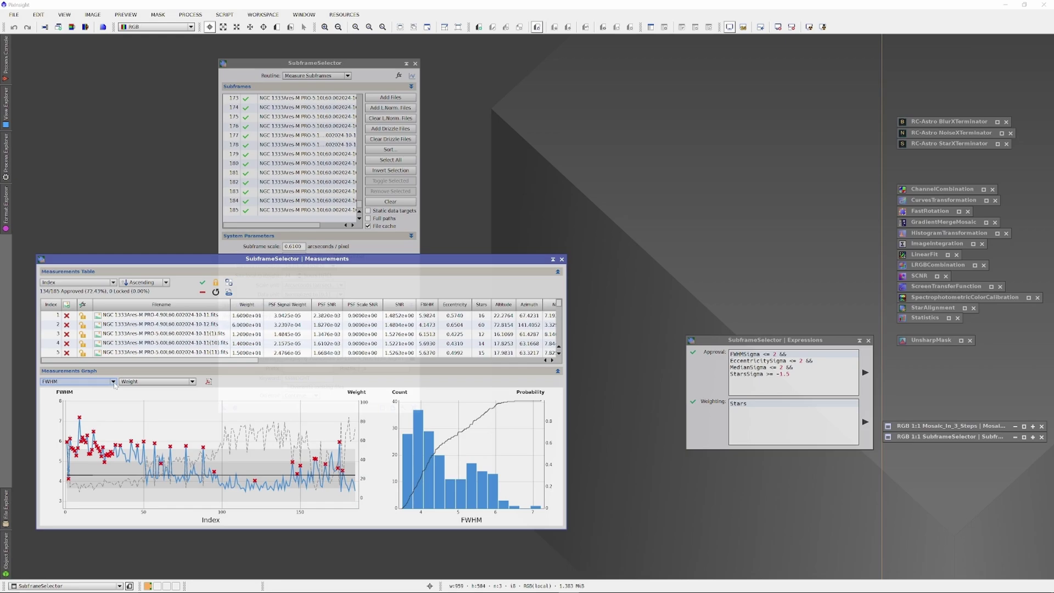
pyautogui.click(113, 382)
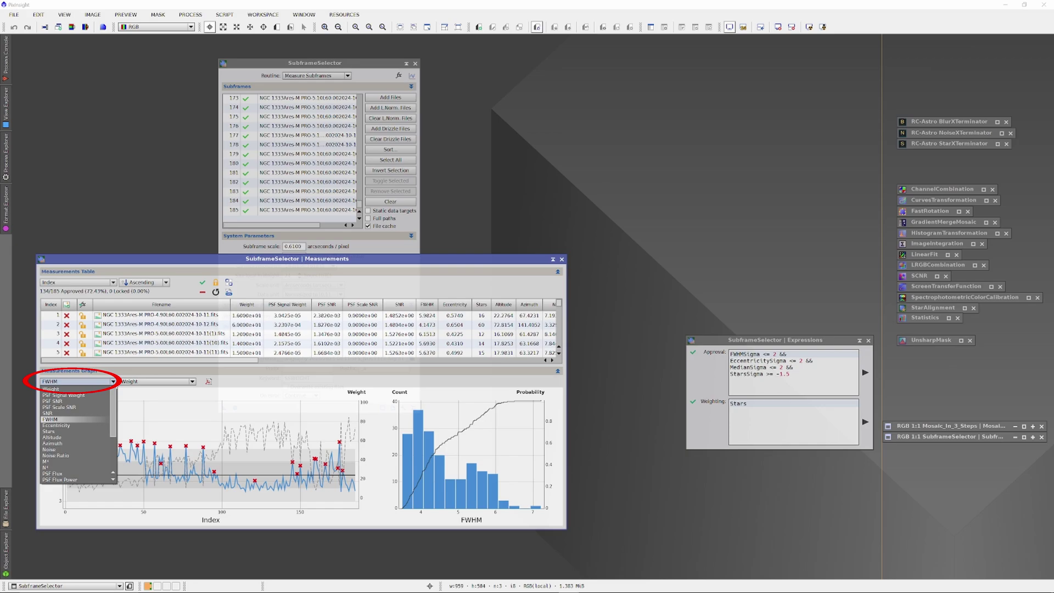
pyautogui.click(75, 428)
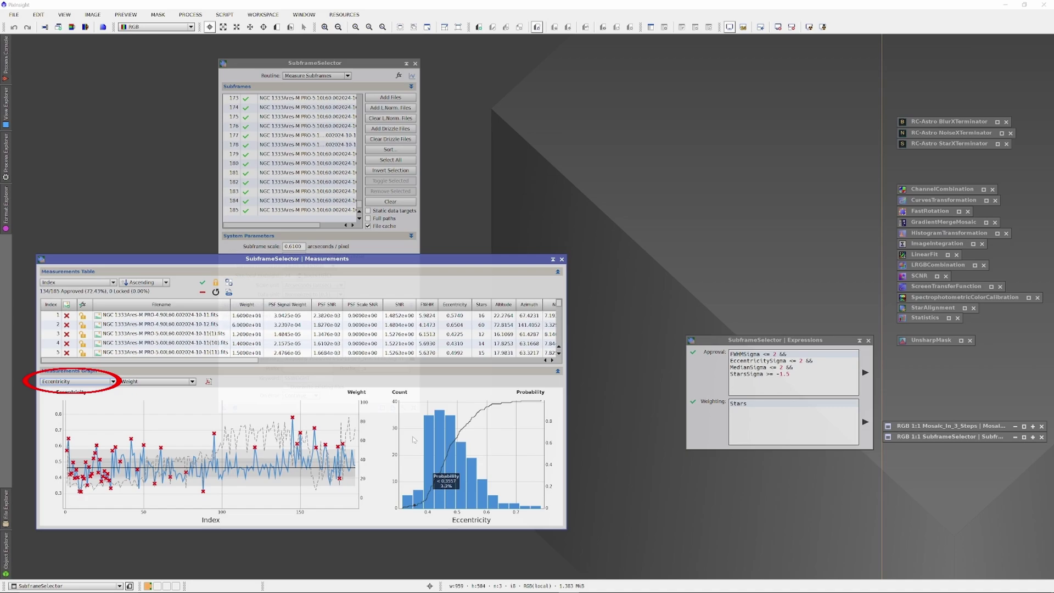
pyautogui.click(107, 382)
pyautogui.scroll(-4, 77, 425)
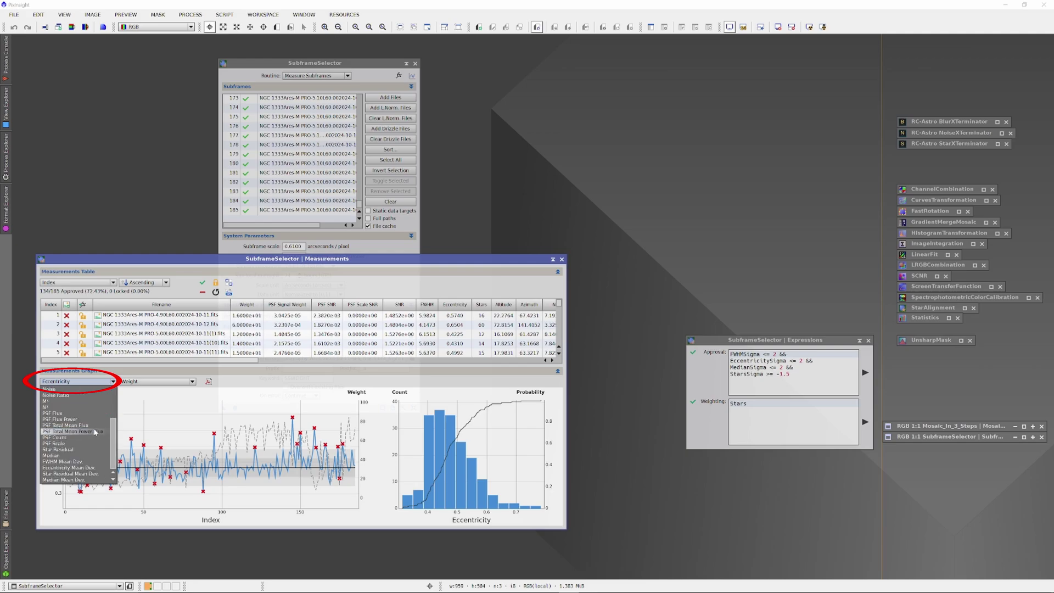
pyautogui.click(80, 456)
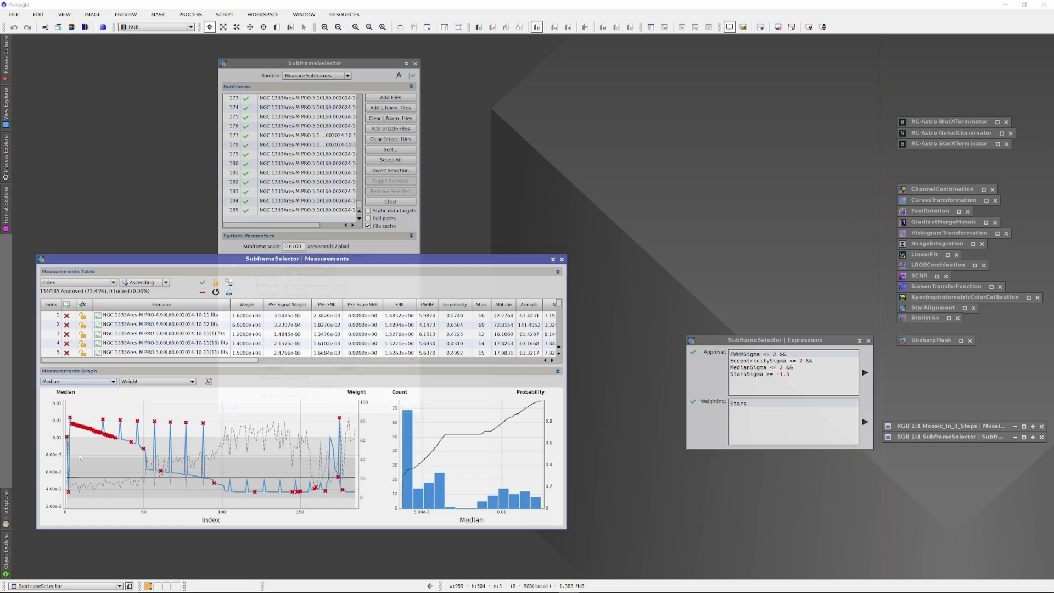
pyautogui.click(76, 381)
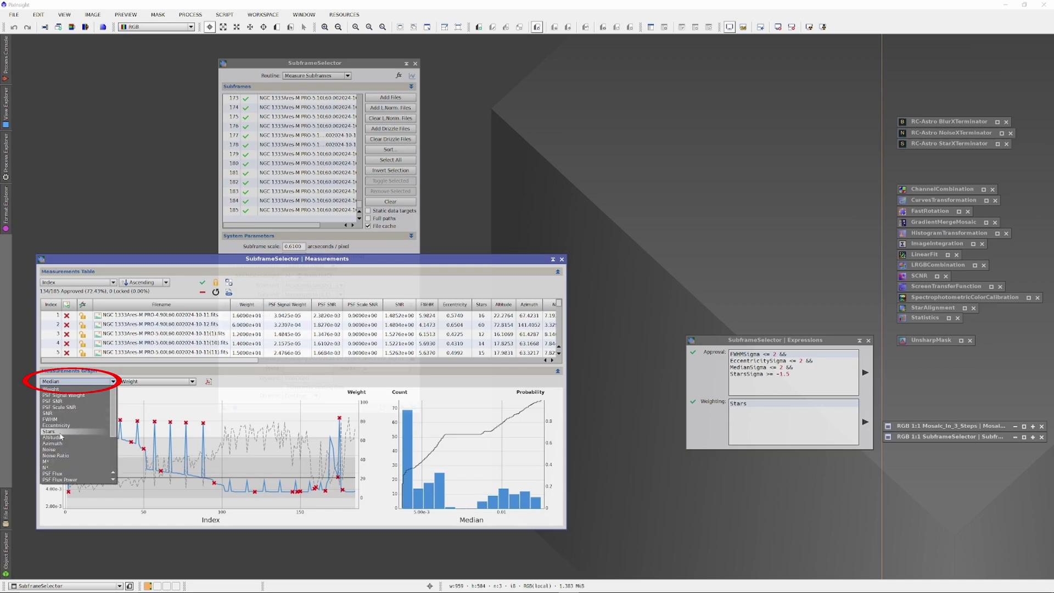
pyautogui.click(60, 431)
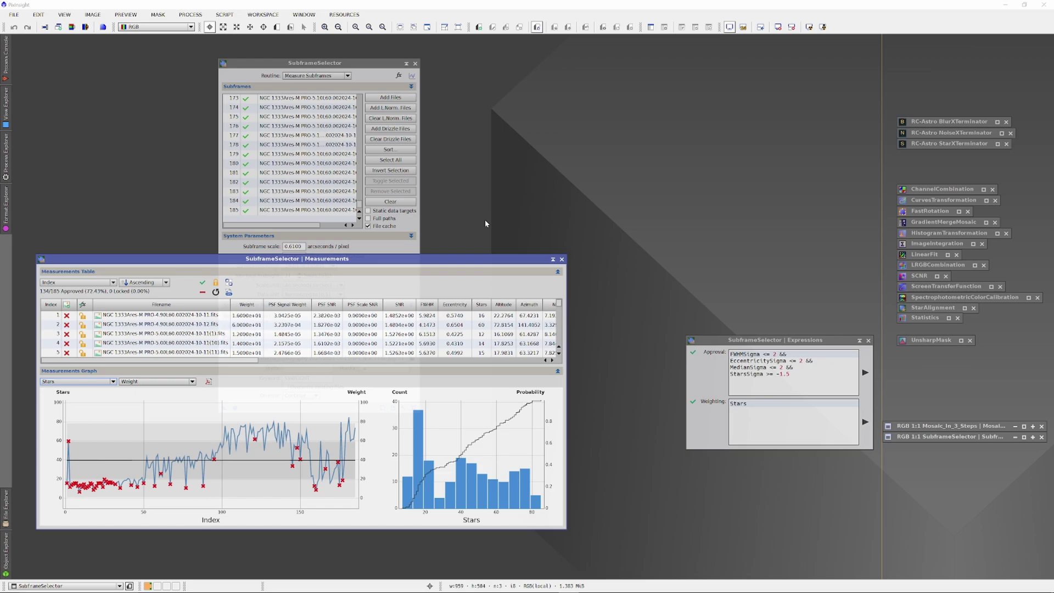
pyautogui.click(348, 76)
pyautogui.click(324, 90)
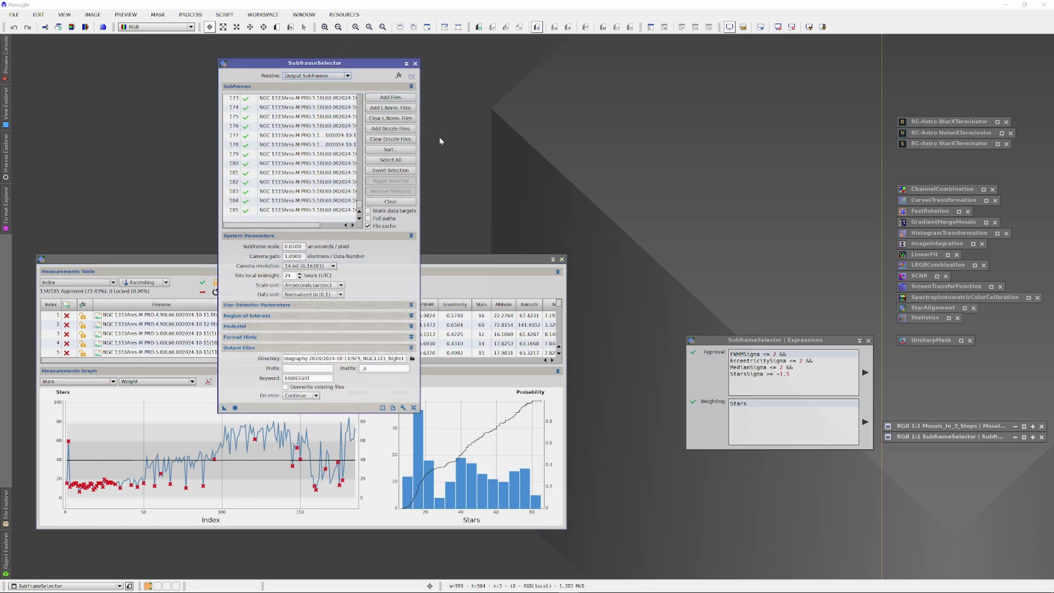
# Write the approved subframes as _a.xisf files, return to Measure Subframes, and clear the list.
pyautogui.press('F6')
pyautogui.click(329, 75)
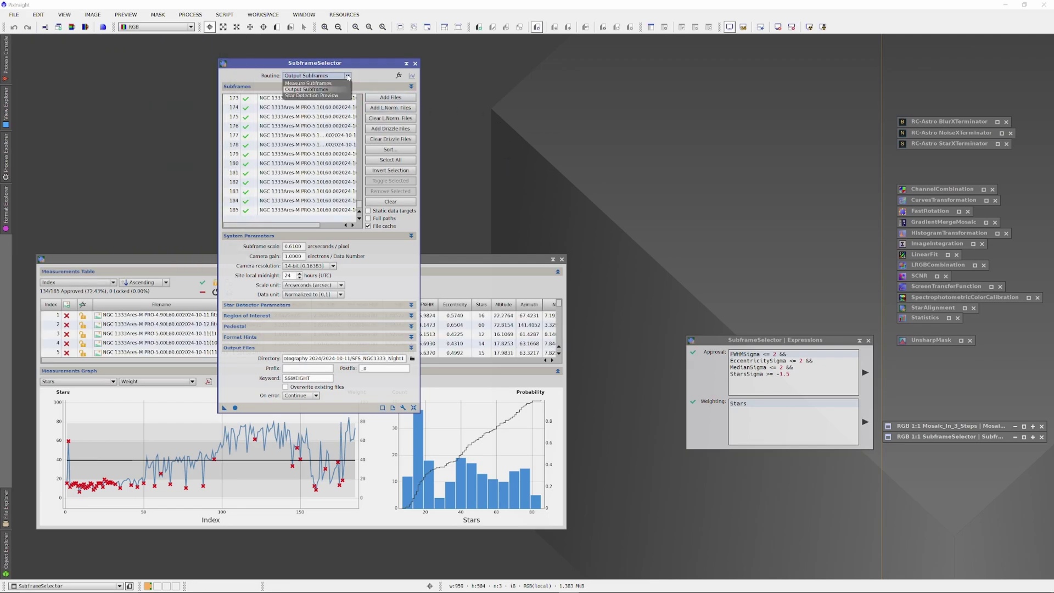
pyautogui.click(337, 84)
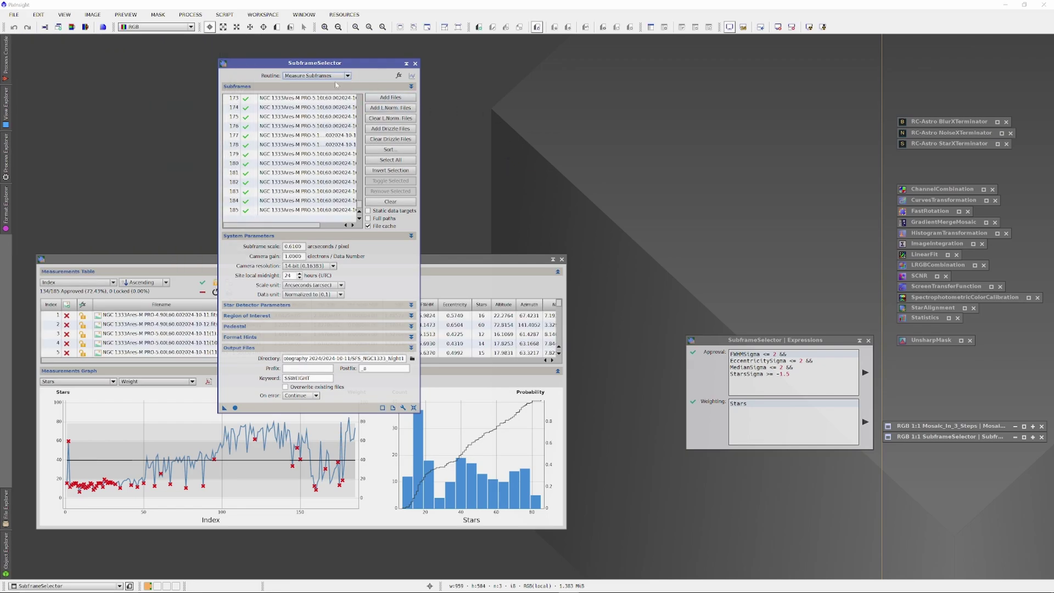
pyautogui.click(391, 202)
# Add every Lights_NGC1333 file matching *0R60 to the SubframeSelector list.
pyautogui.click(390, 98)
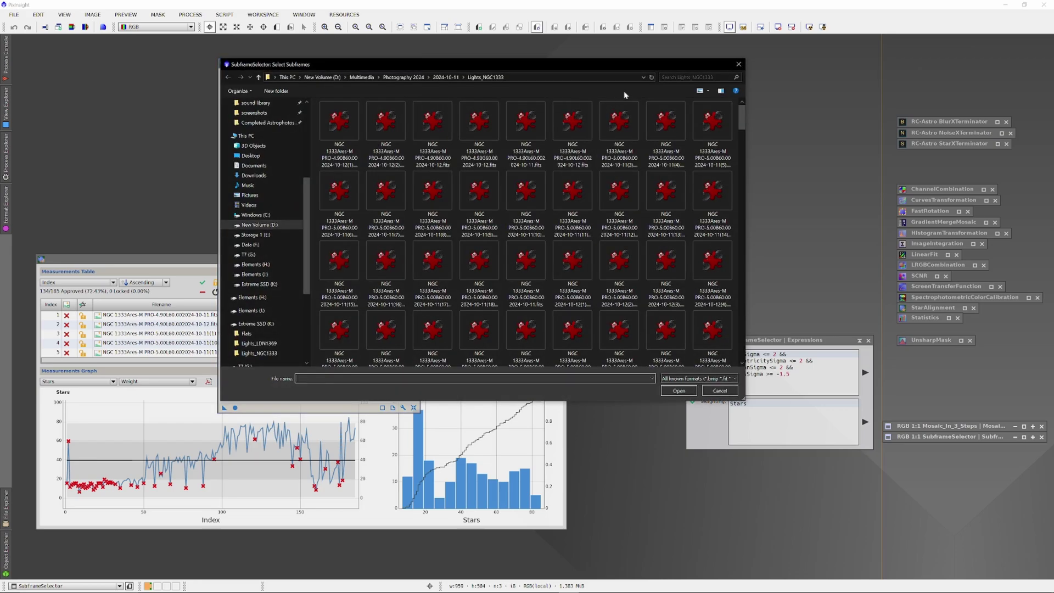
pyautogui.click(697, 77)
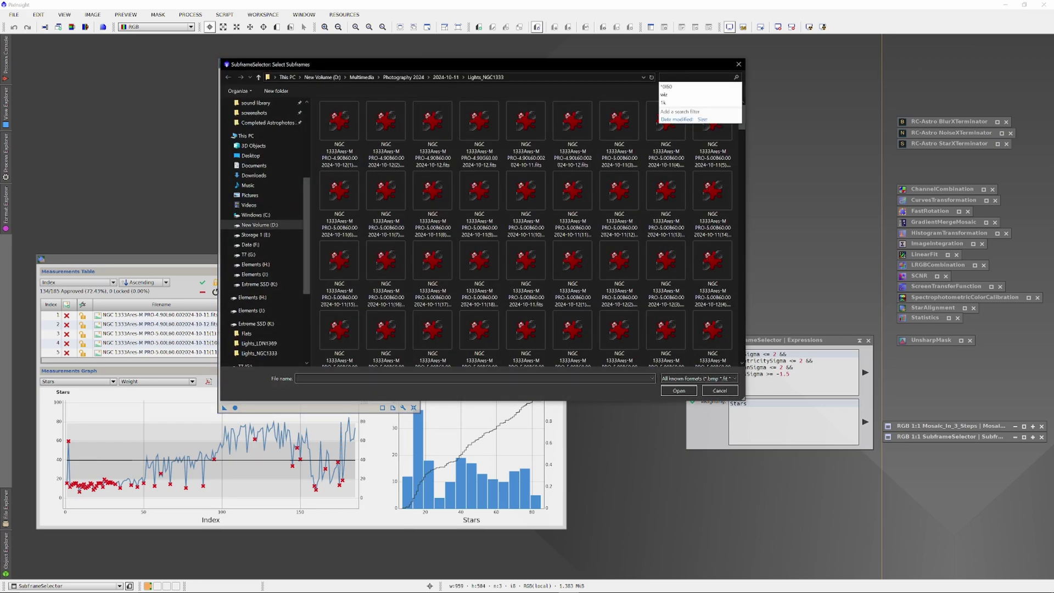
pyautogui.write('*0r60')
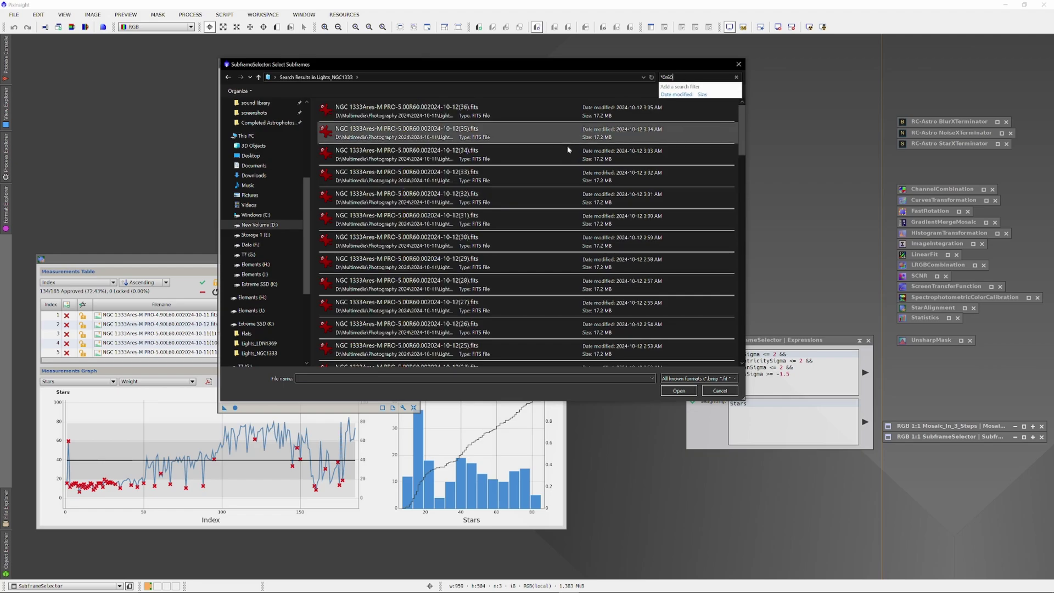
pyautogui.click(530, 160)
pyautogui.hotkey('ctrl', 'a')
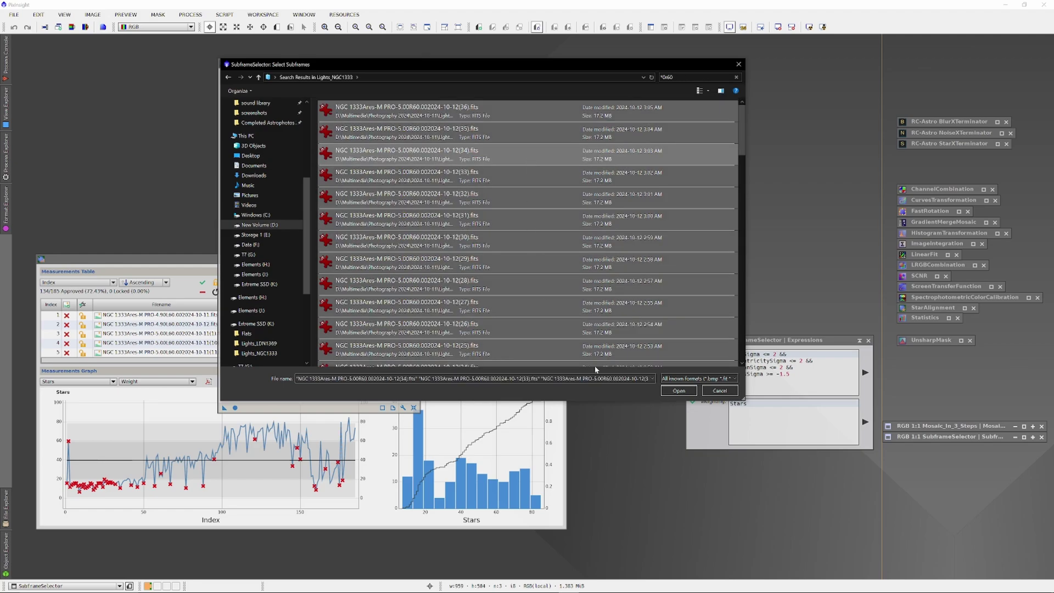
pyautogui.click(679, 391)
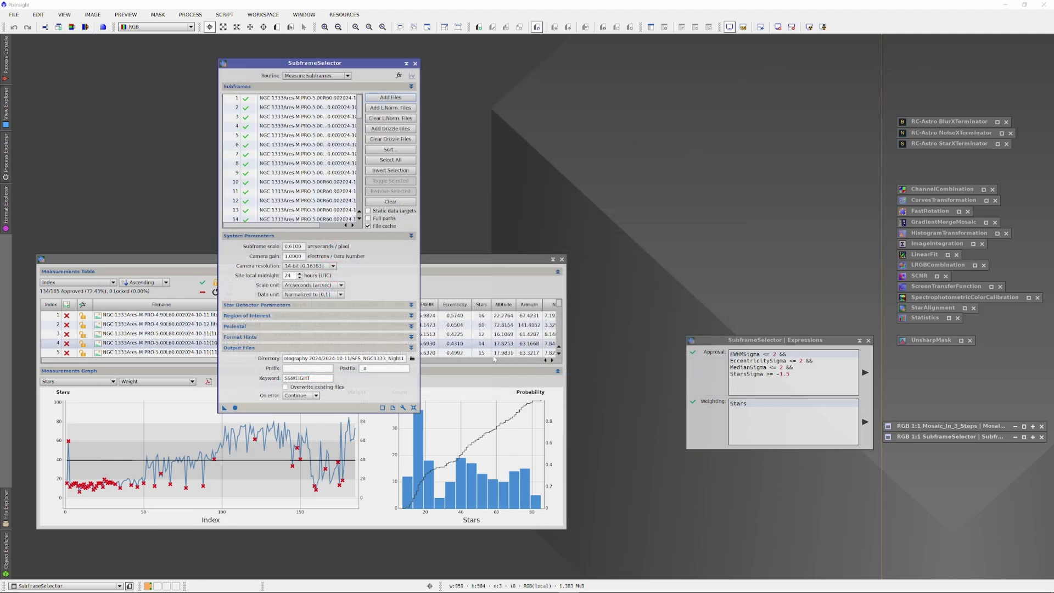
# Measure the 60 R60 subframes and output the 38 approved ones as _a.xisf files.
pyautogui.scroll(-15, 360, 204)
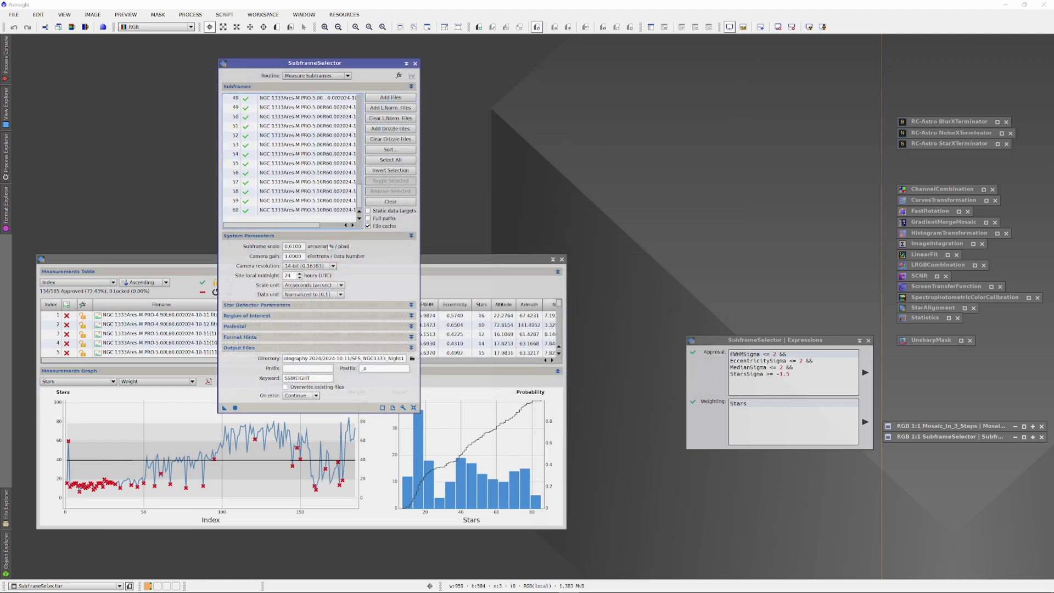
pyautogui.click(236, 408)
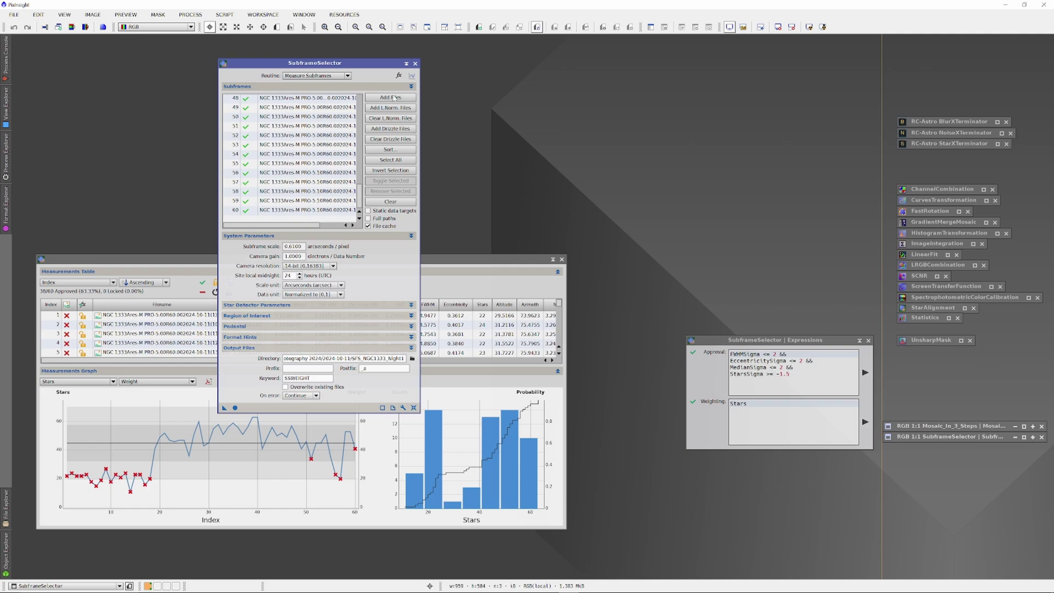
pyautogui.click(378, 256)
pyautogui.click(348, 75)
pyautogui.click(316, 83)
pyautogui.click(235, 408)
# Reset the routine to Measure Subframes and clear the R60 subframe list.
pyautogui.click(335, 77)
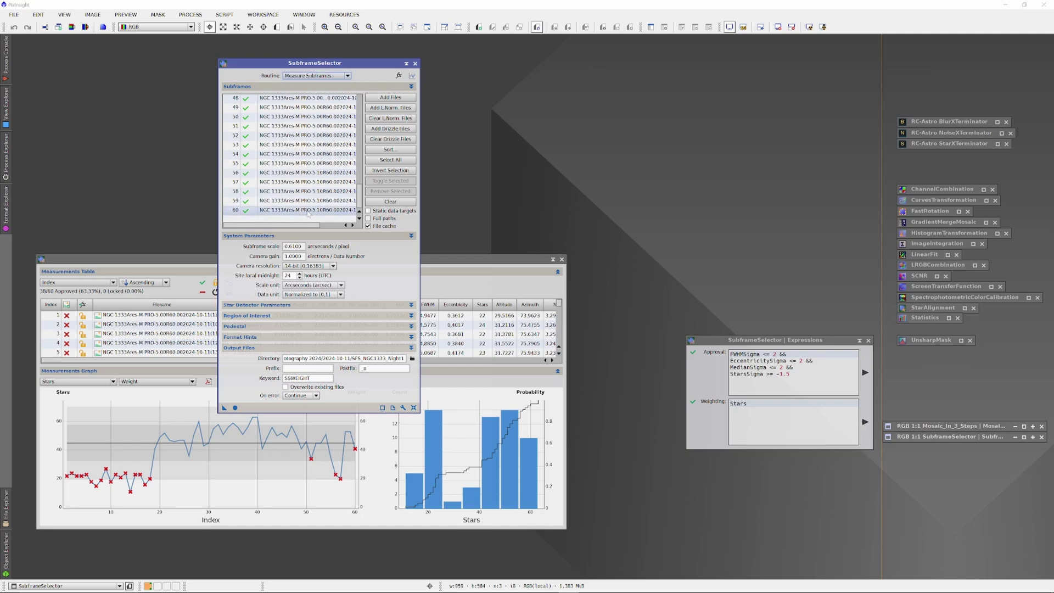
pyautogui.click(376, 202)
pyautogui.click(390, 97)
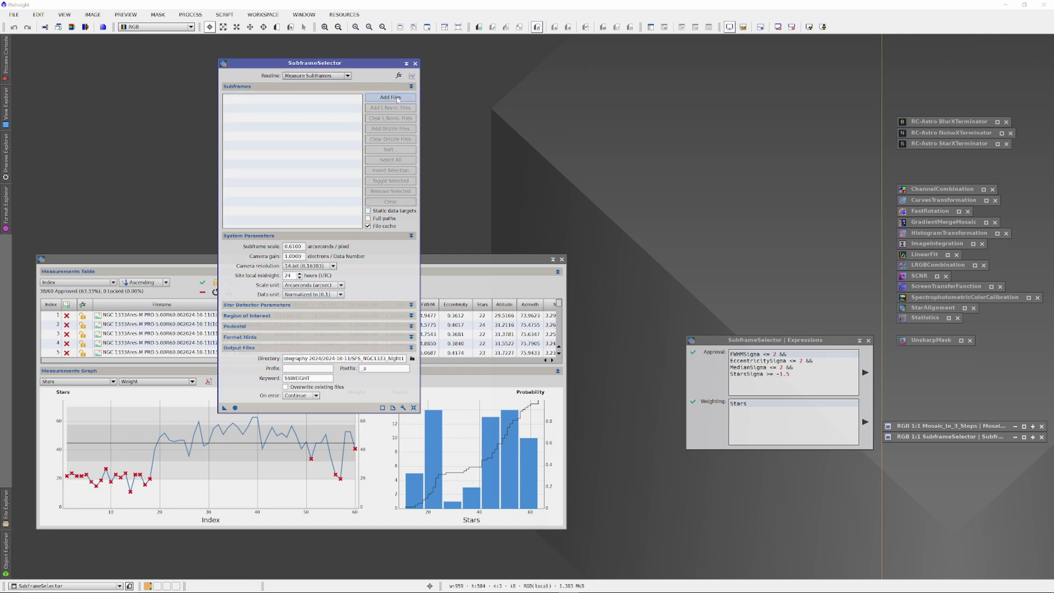
# Search Lights_NGC1333 for *0G60 and load all matching G60 subframes into the list.
pyautogui.click(697, 76)
pyautogui.write('*0')
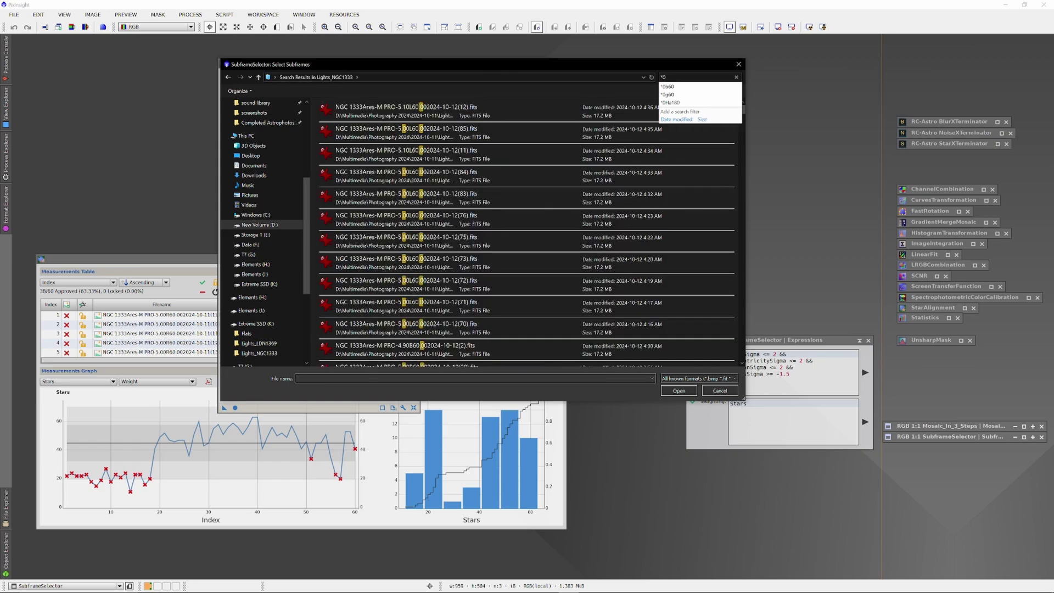
pyautogui.click(668, 94)
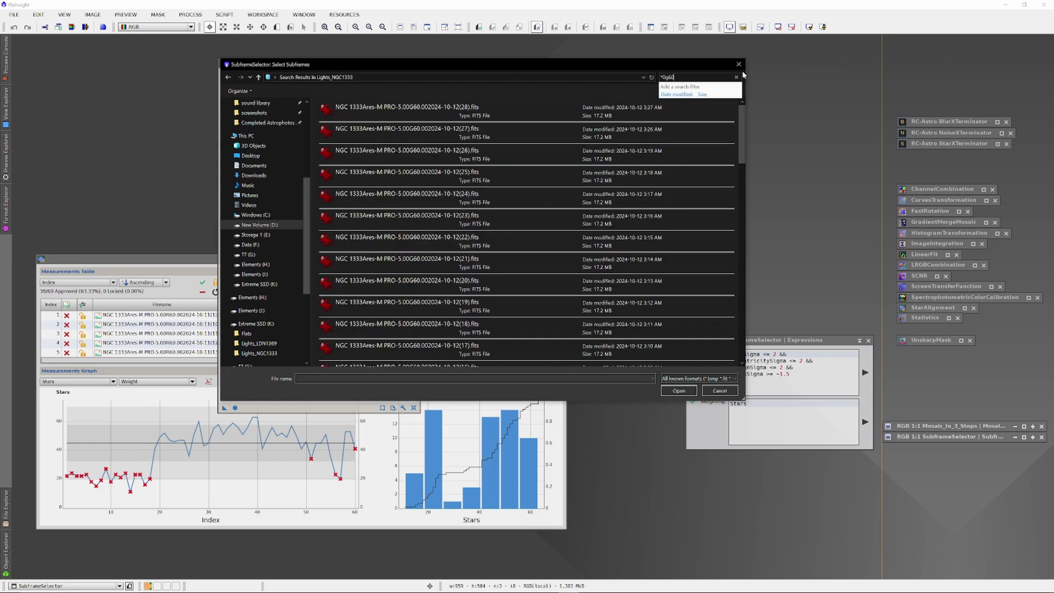
pyautogui.click(423, 142)
pyautogui.hotkey('ctrl', 'a')
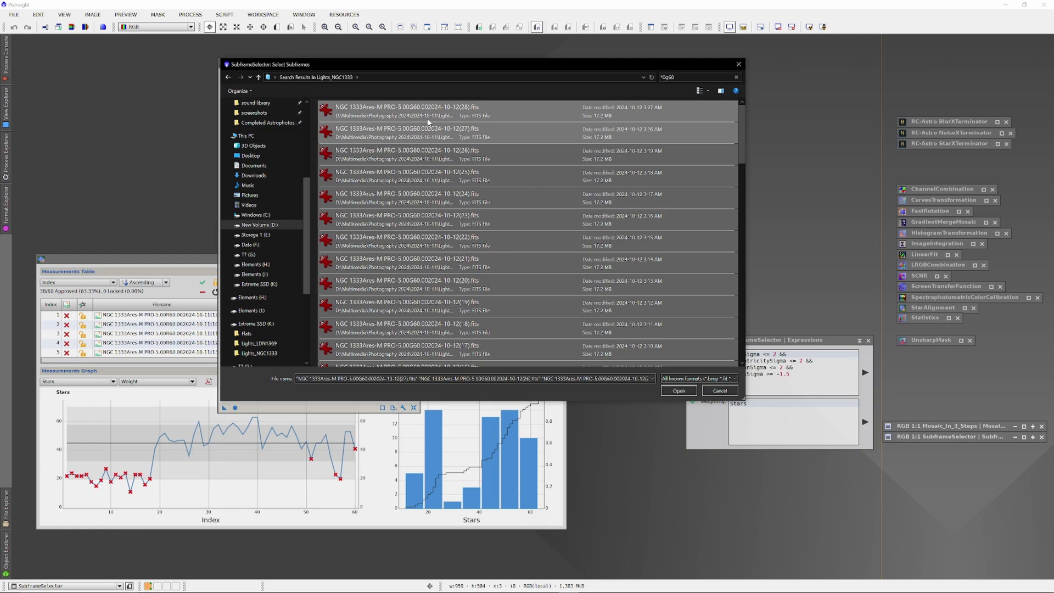
pyautogui.click(679, 390)
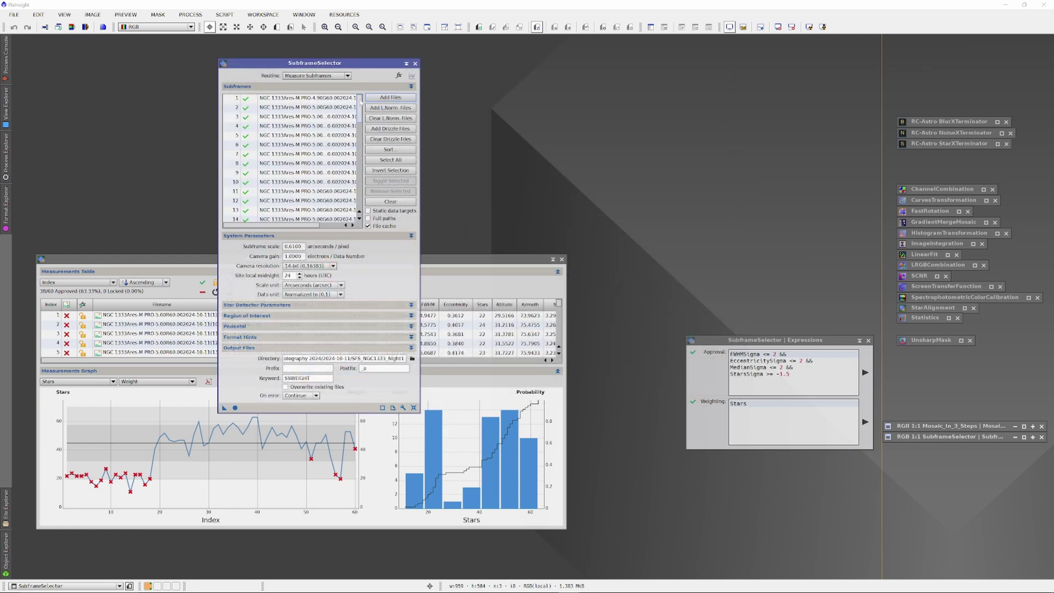